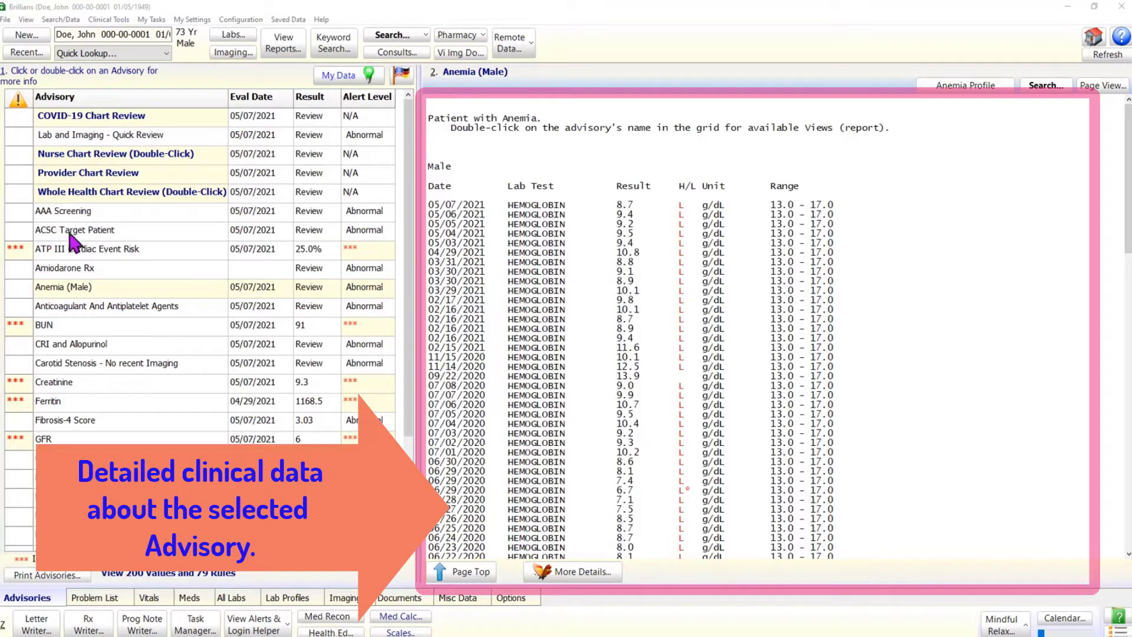
Show the clinical details of the Amiodarone Rx advisory and the BUN advisory.
click(81, 270)
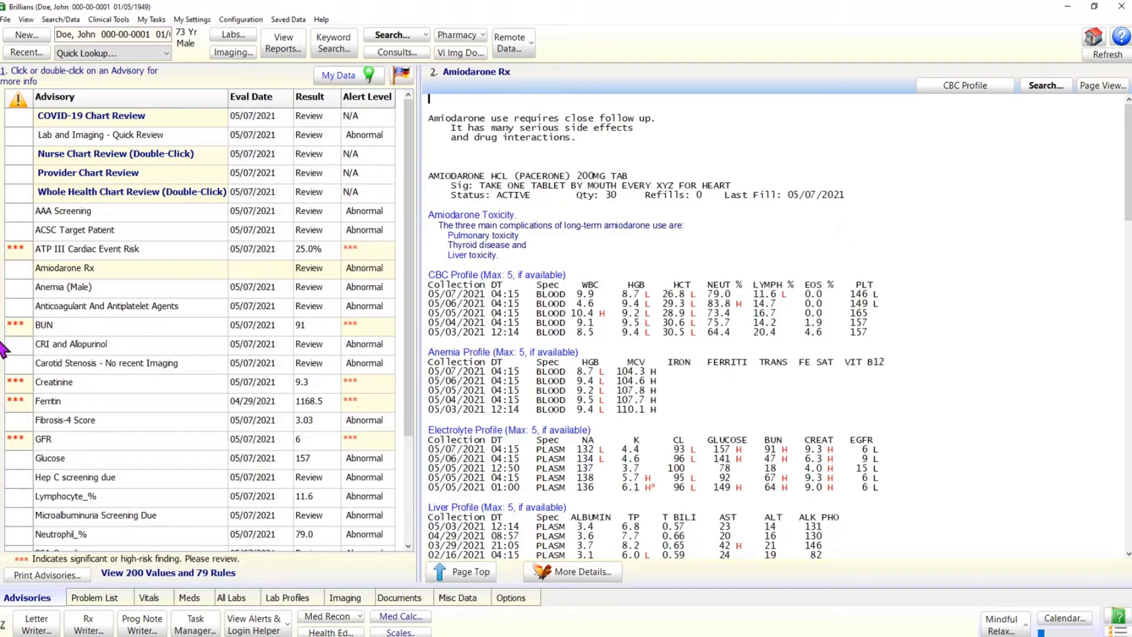
click(69, 330)
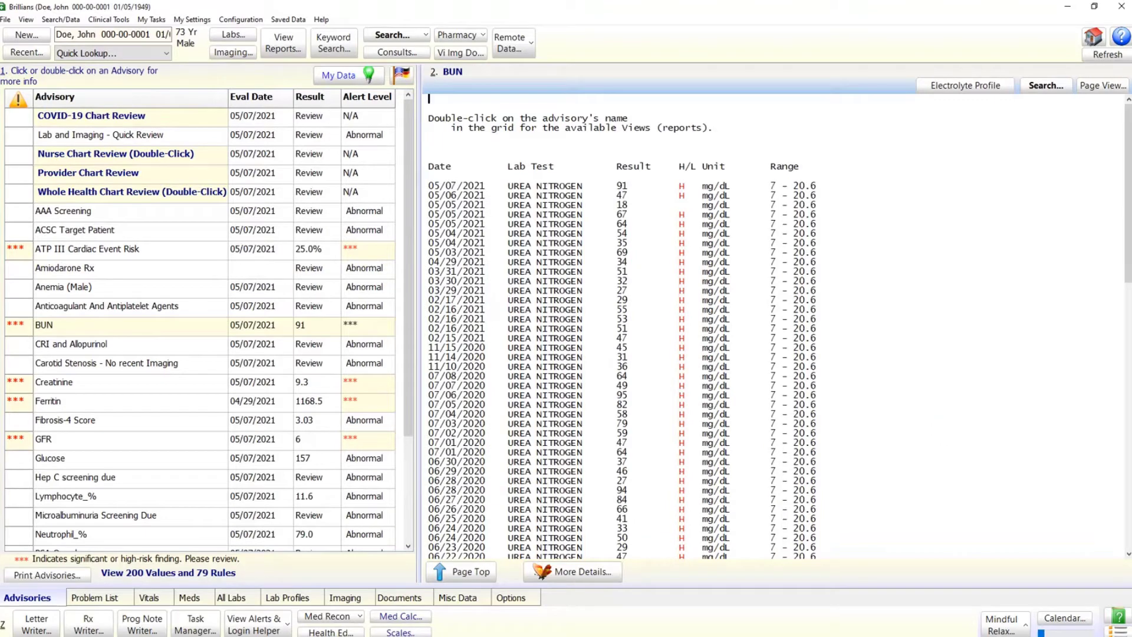
drag(1128, 177, 1122, 147)
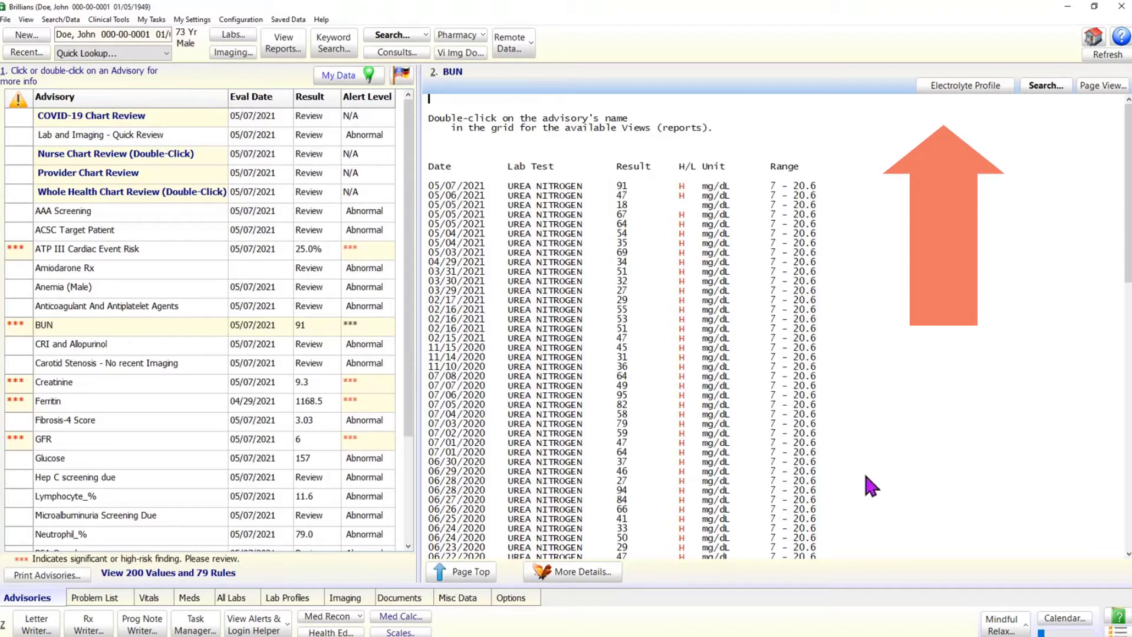
Bring up the matching reports for the Anemia (Male) advisory and select the Anemia (Hematology Gastro GI) report.
click(102, 292)
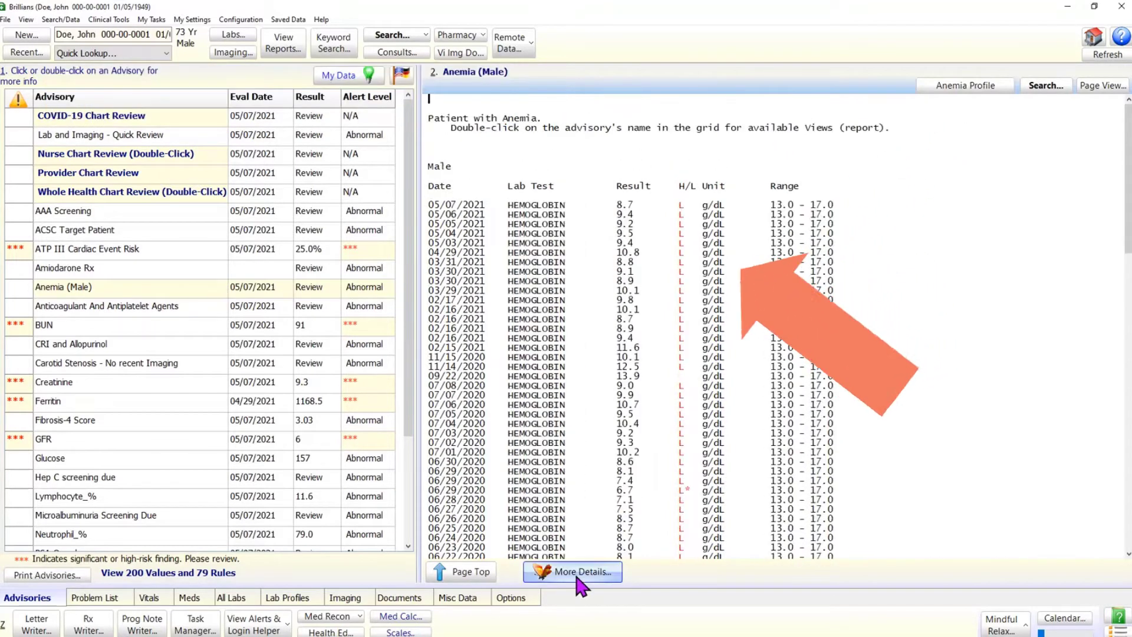
click(574, 571)
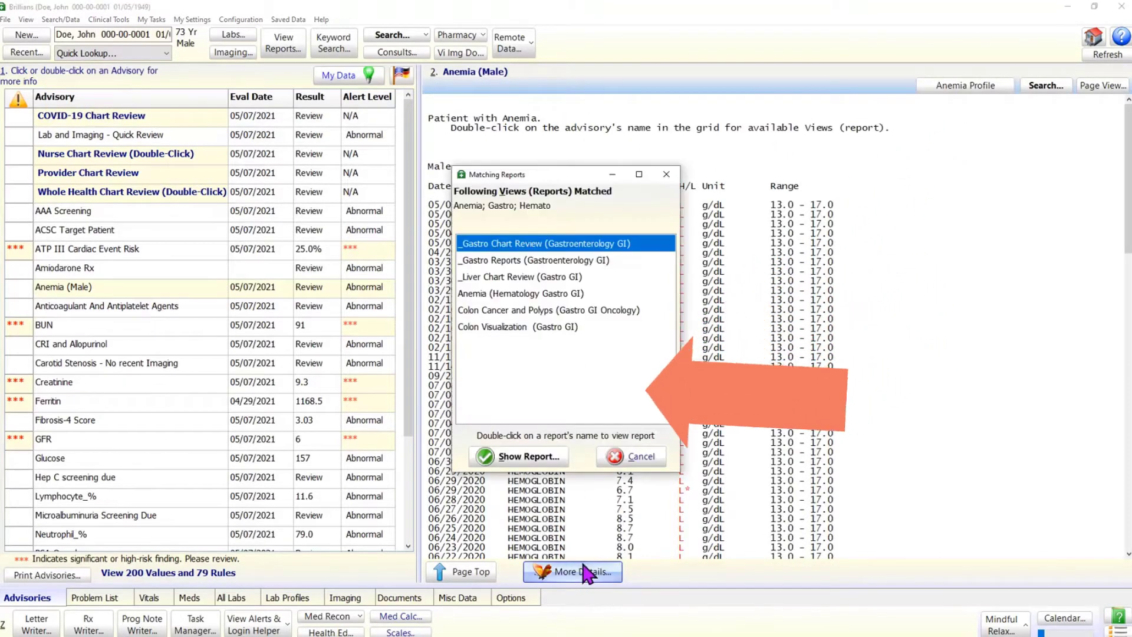
click(600, 261)
click(596, 274)
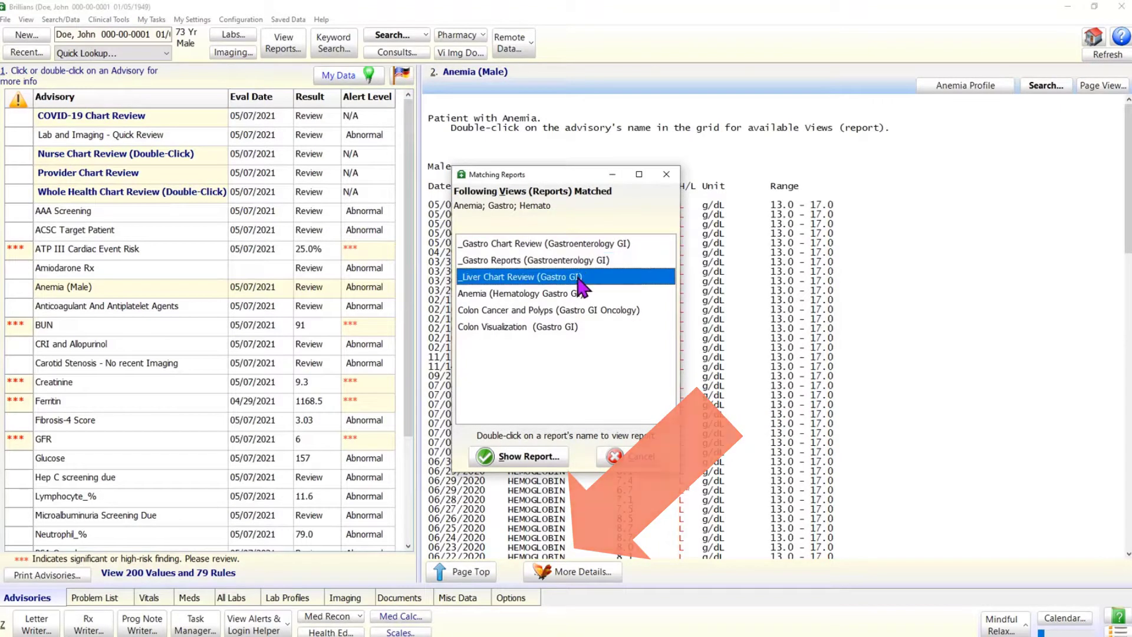
click(587, 295)
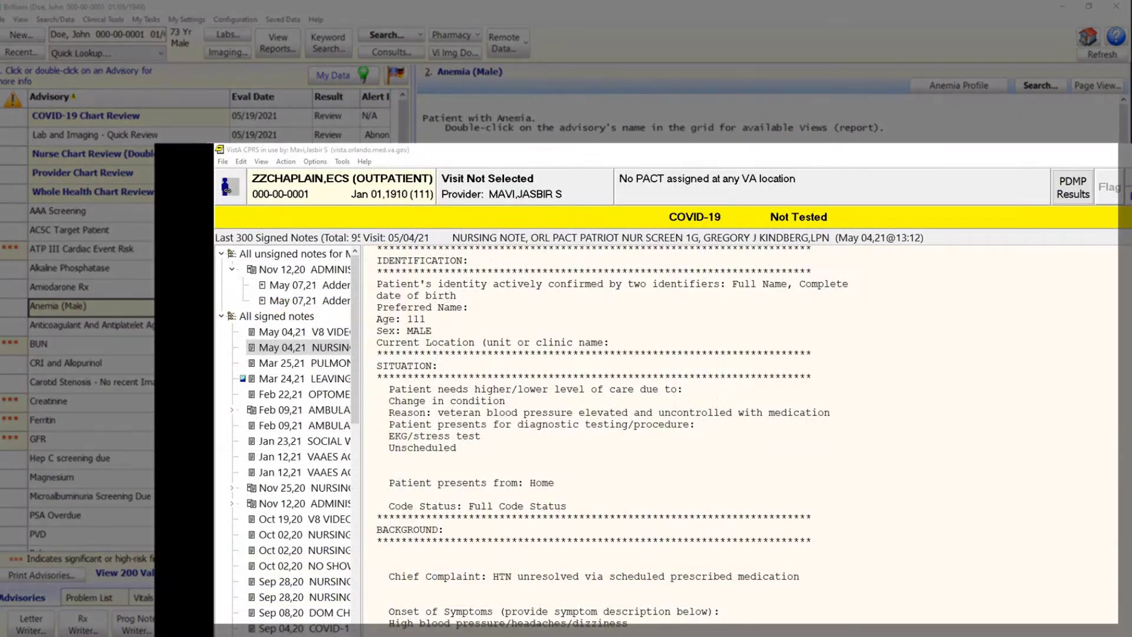
In VistA CPRS, read through the May 04,21 nursing note, covering the situation and background sections.
scroll(740, 433, down, 2)
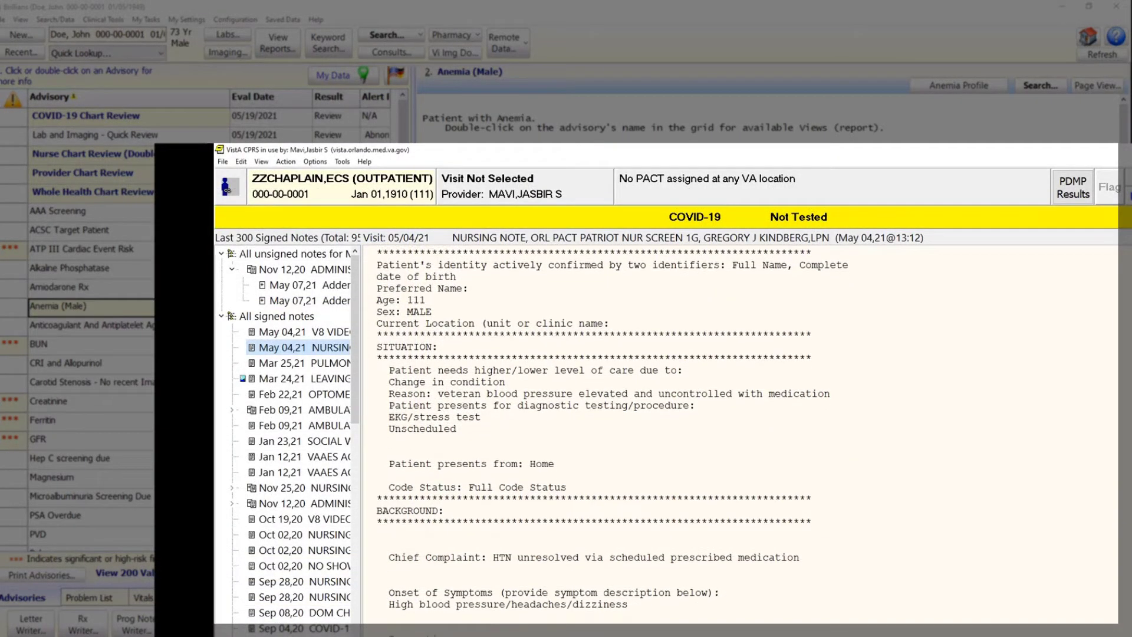
scroll(740, 433, down, 2)
scroll(740, 433, down, 3)
scroll(740, 433, down, 2)
scroll(740, 433, down, 3)
scroll(740, 433, down, 1)
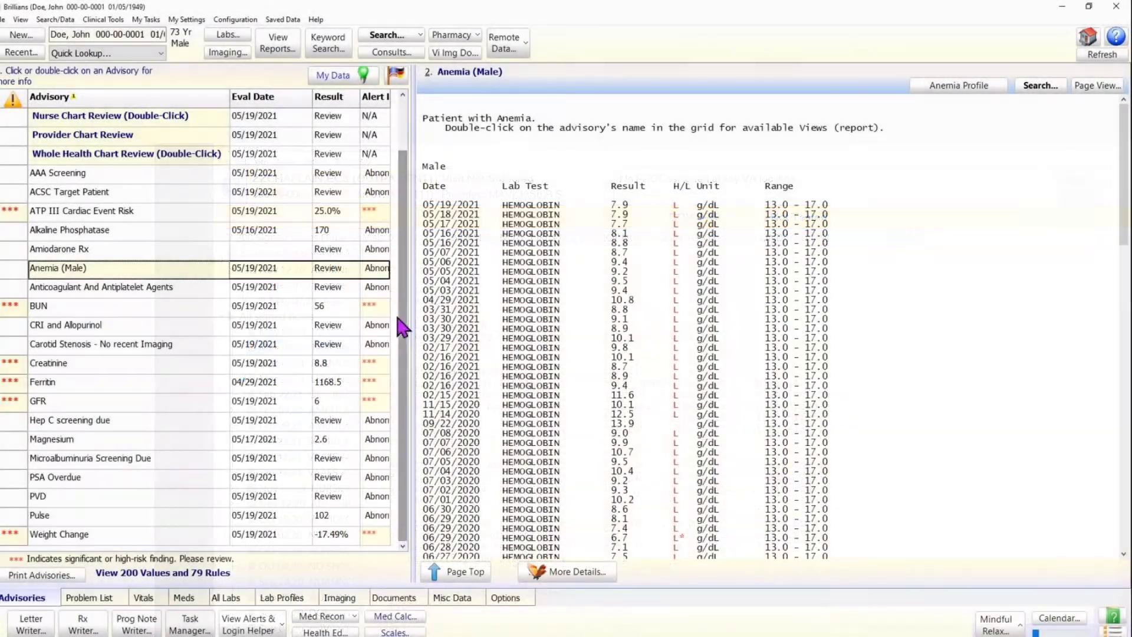
Go back to the start of the advisory list and show the COVID-19 Chart Review details.
scroll(404, 322, up, 1)
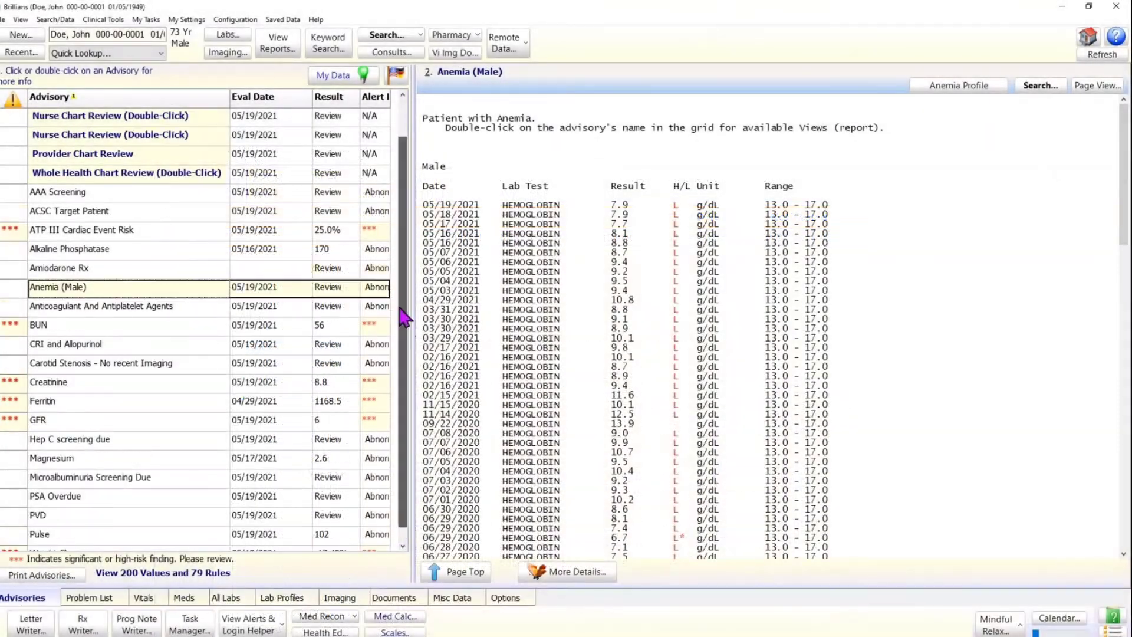
scroll(404, 321, up, 1)
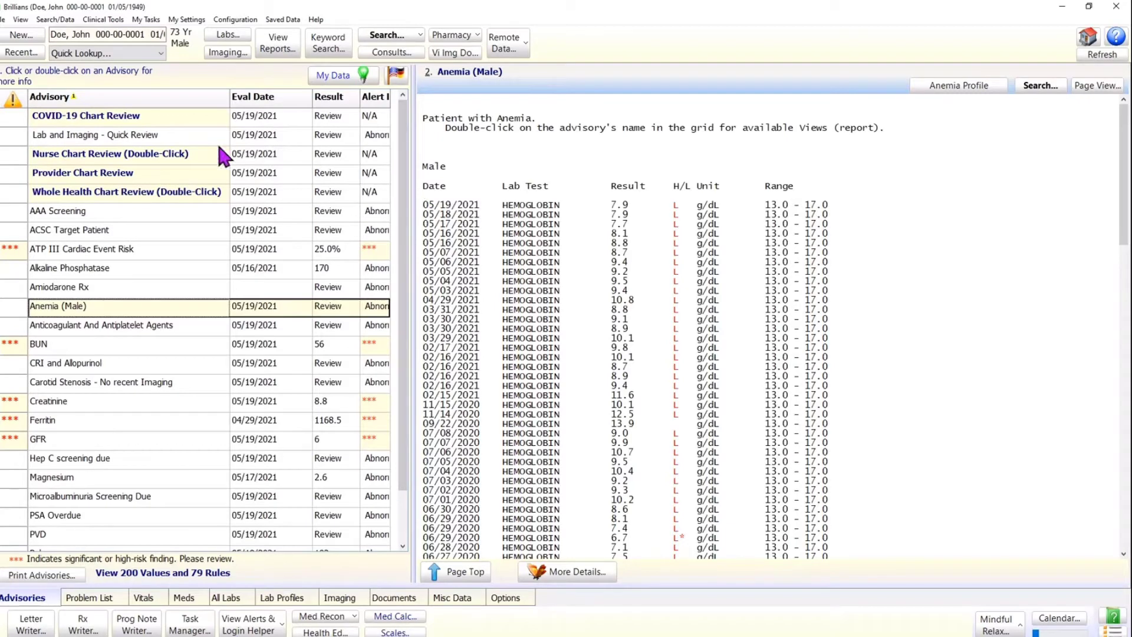
click(141, 120)
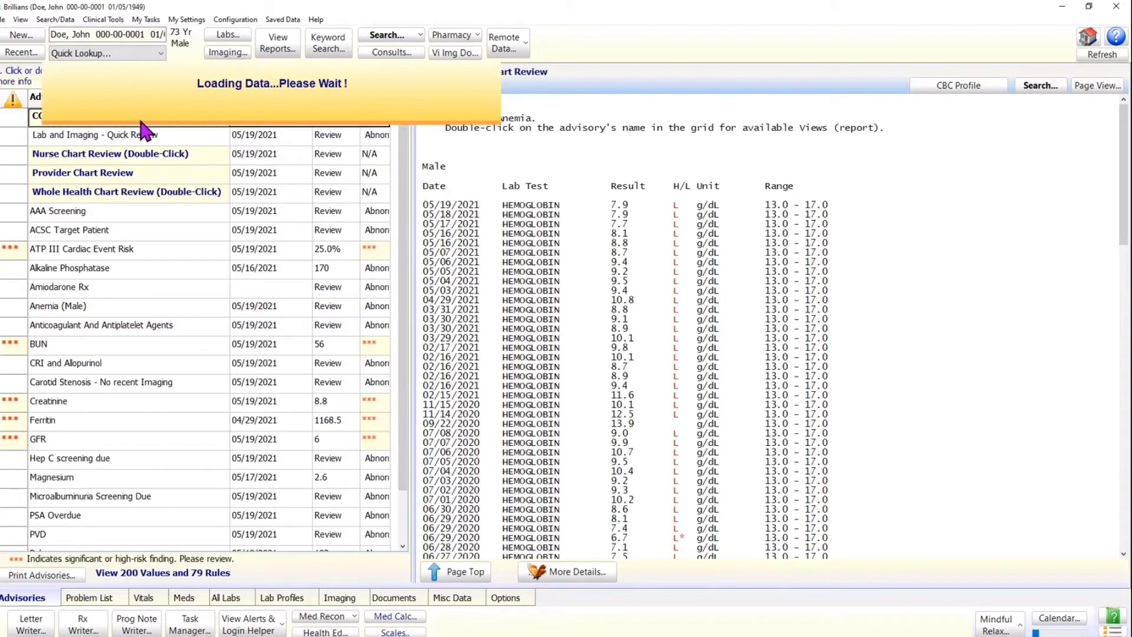
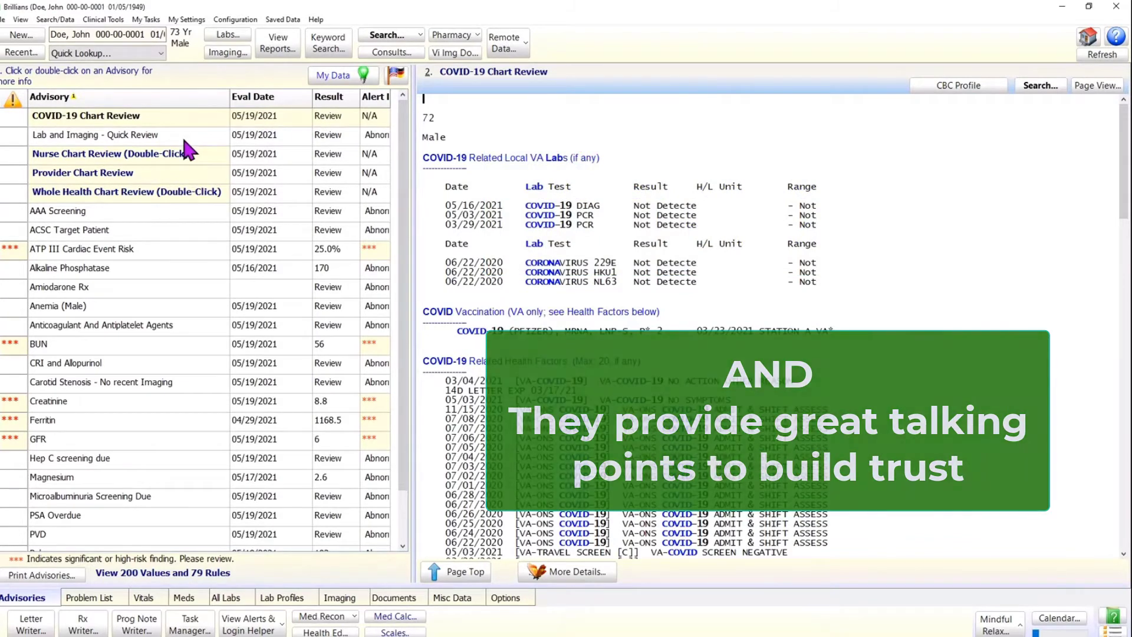
Show the Anemia (Male) advisory and review its hemoglobin history, CBC, anemia profile and electrolytes profile.
click(90, 308)
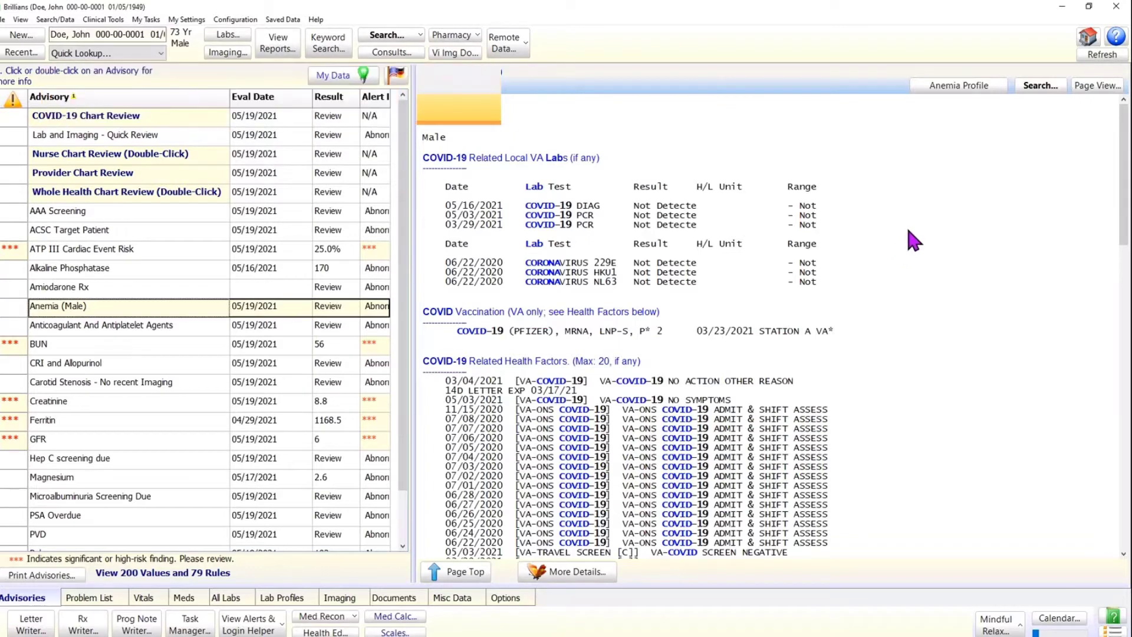
mouse_move(869, 158)
mouse_down()
mouse_move(877, 289)
mouse_move(862, 165)
mouse_move(881, 174)
mouse_up()
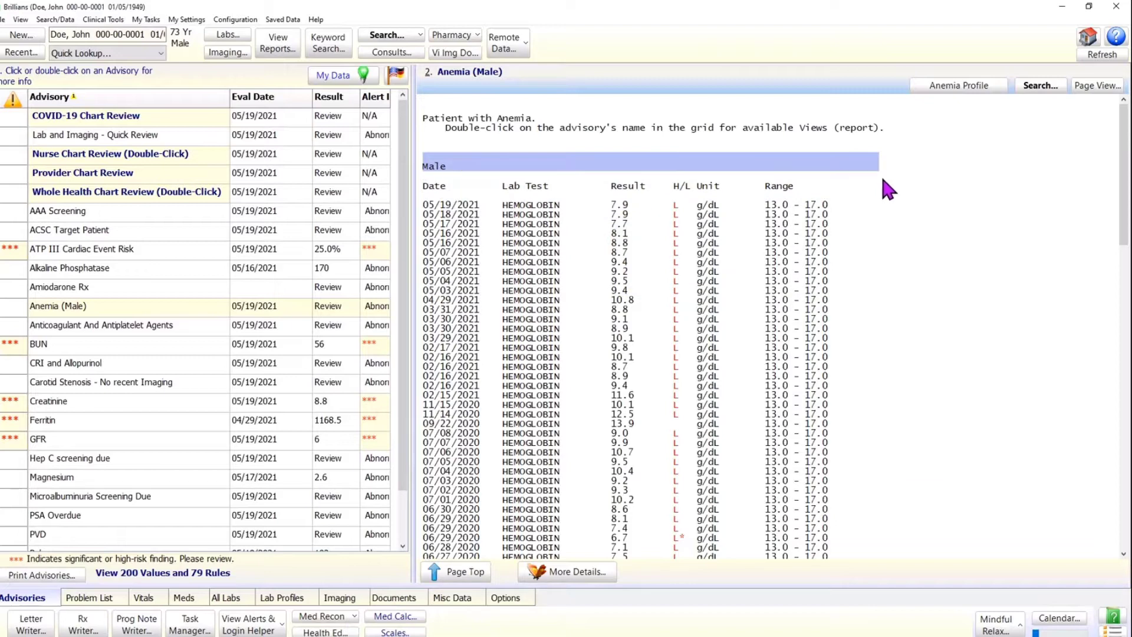
click(914, 175)
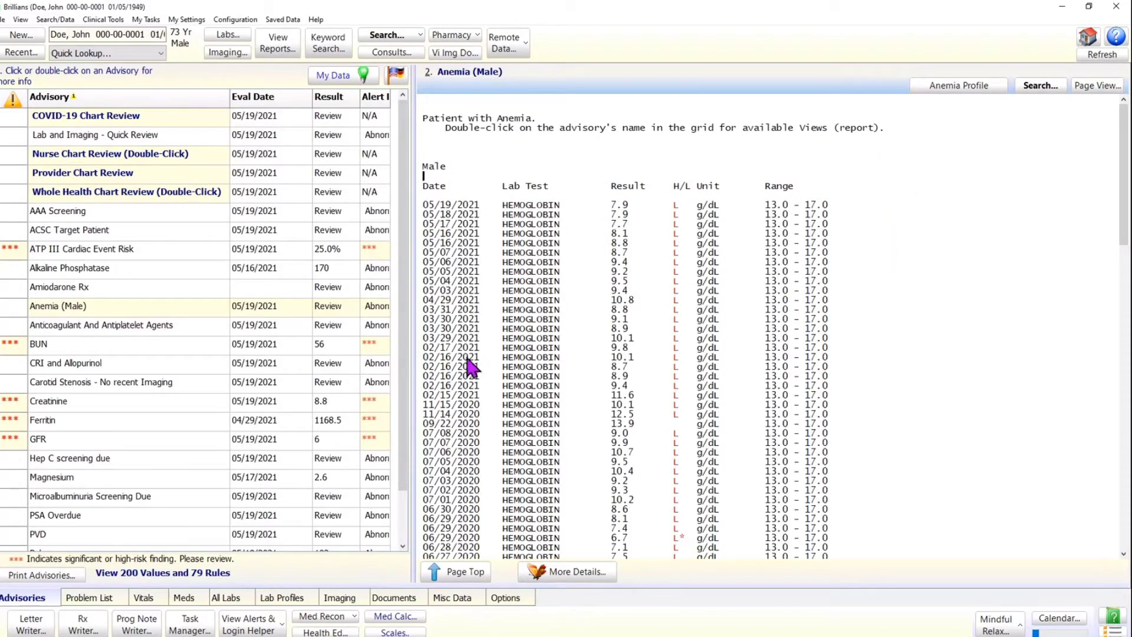
click(404, 383)
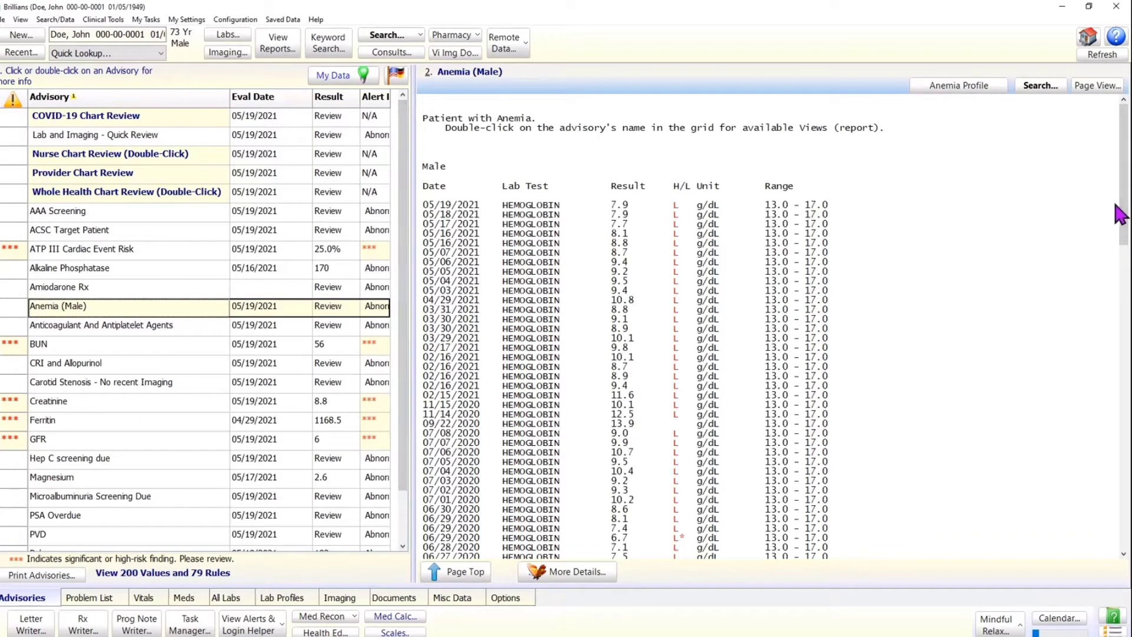
scroll(1124, 214, down, 10)
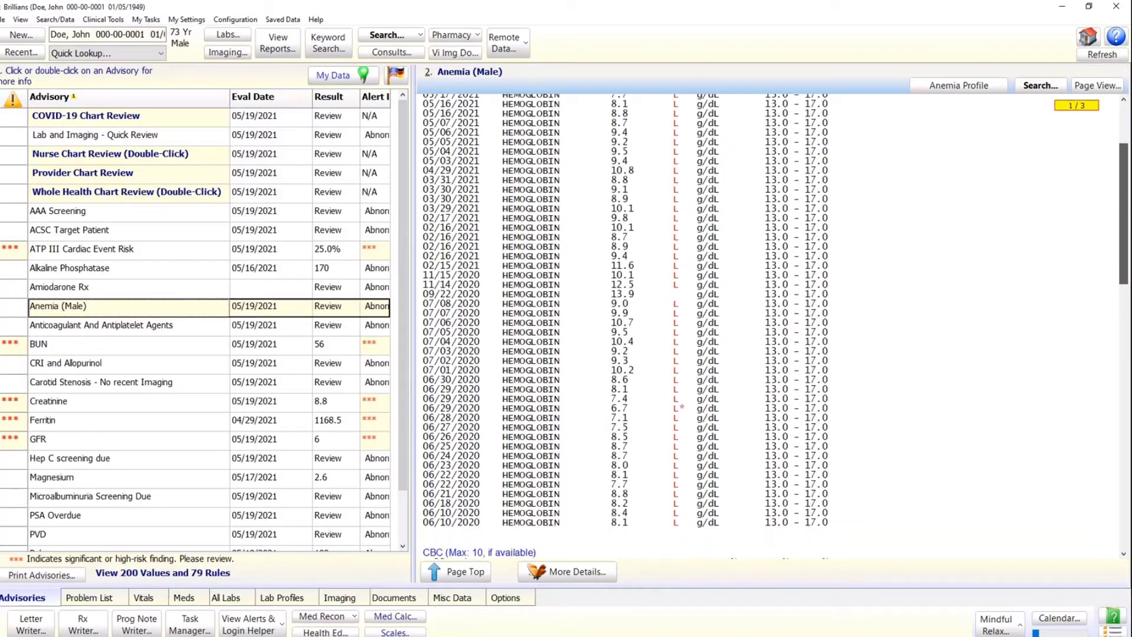
scroll(766, 324, down, 10)
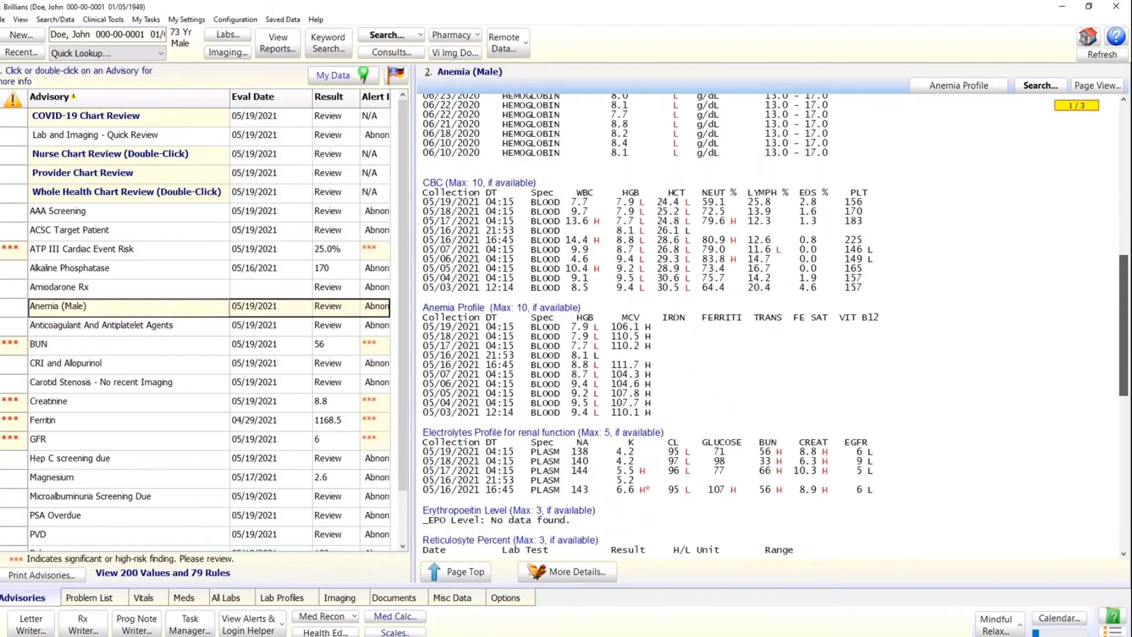
scroll(1016, 224, up, 15)
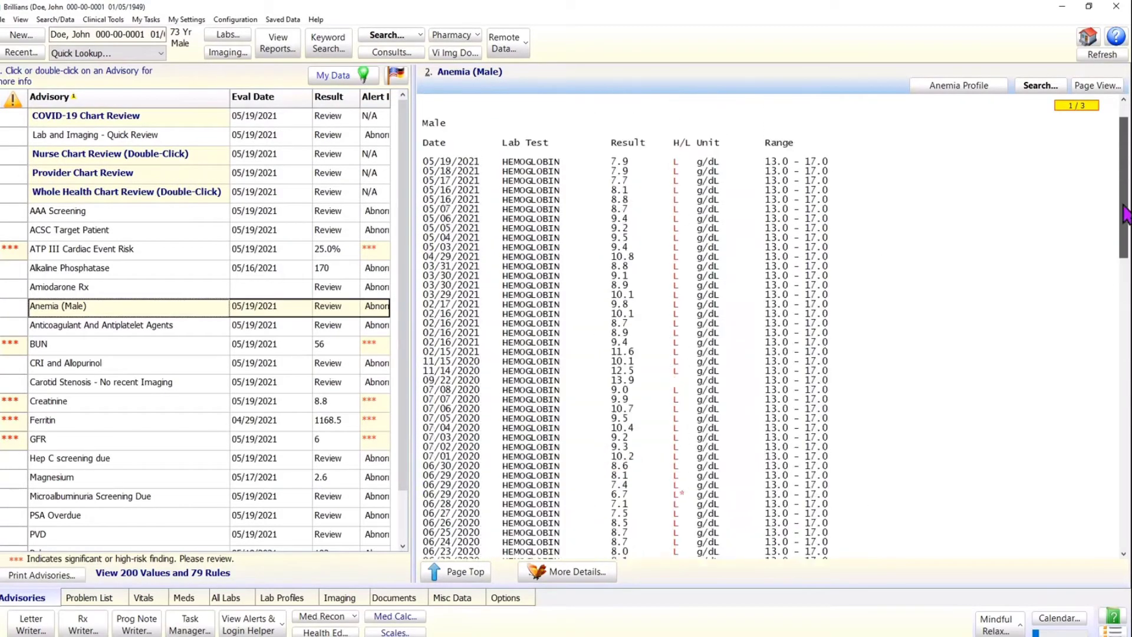
From Lab and Imaging - Quick Review, read the abnormal 3/29/2021 CTA PE report through its impression, and close it.
click(135, 137)
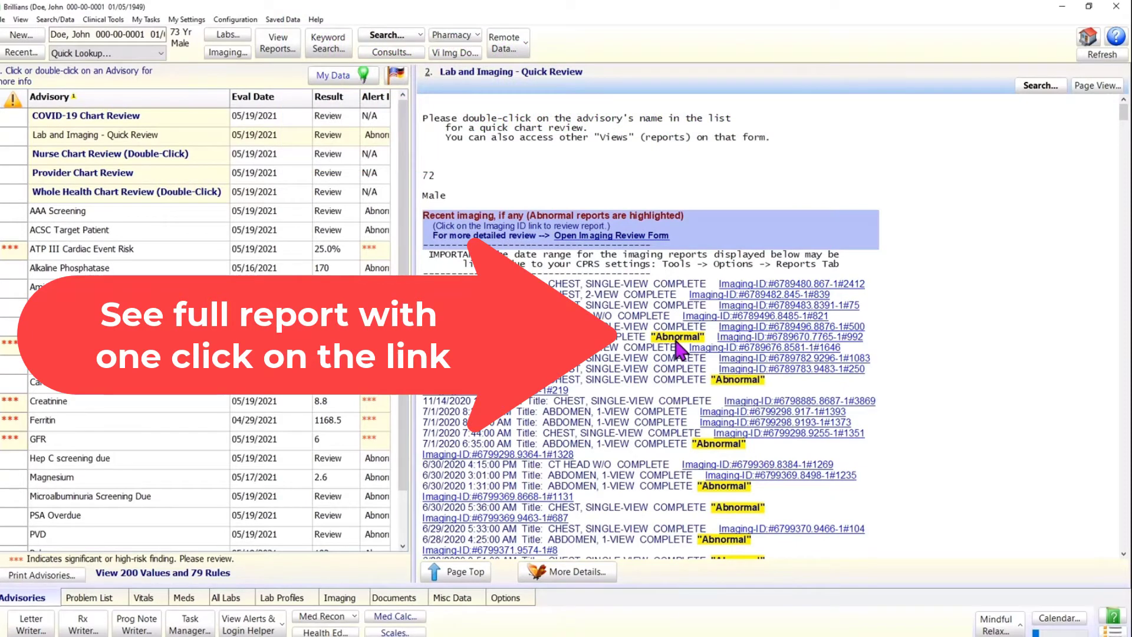
click(796, 343)
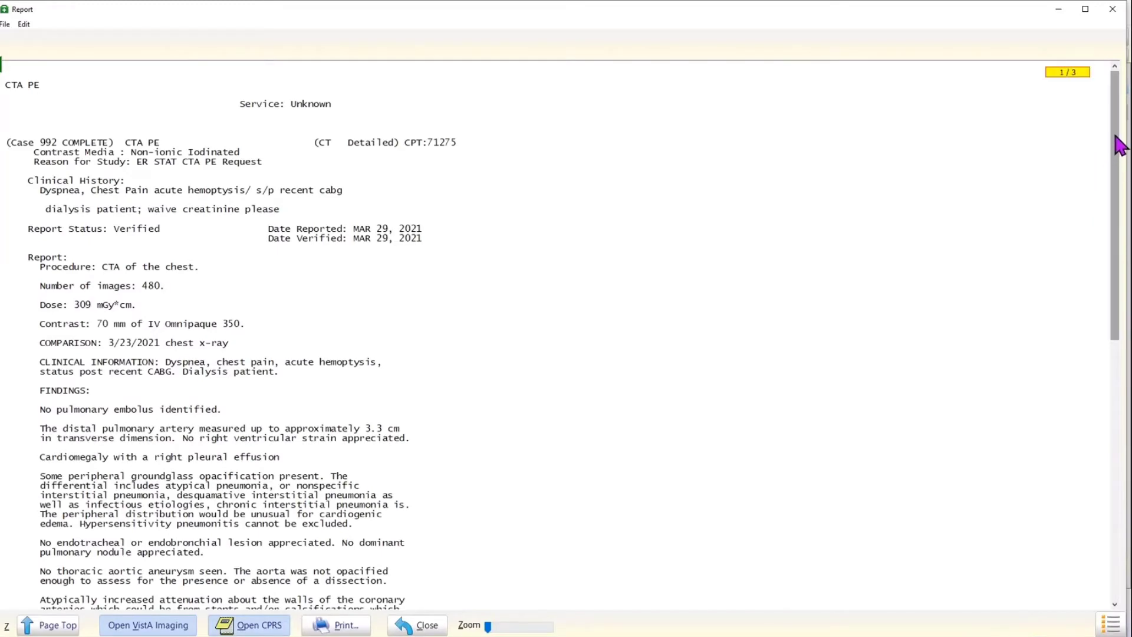
mouse_move(1115, 136)
mouse_down()
mouse_move(1113, 373)
mouse_move(1085, 402)
mouse_up()
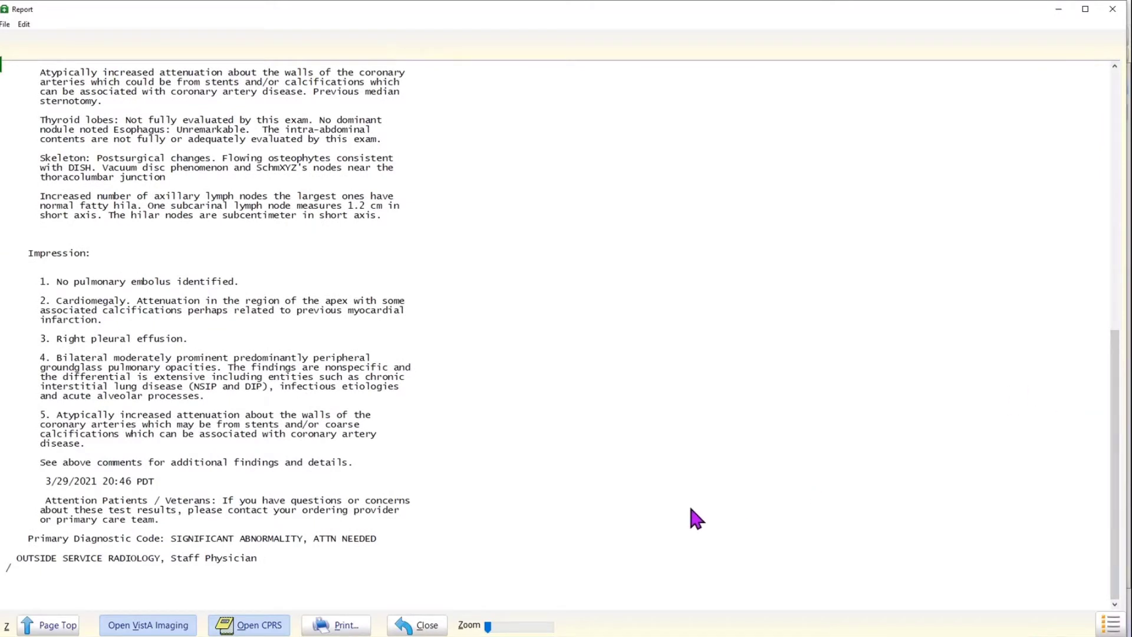
click(427, 626)
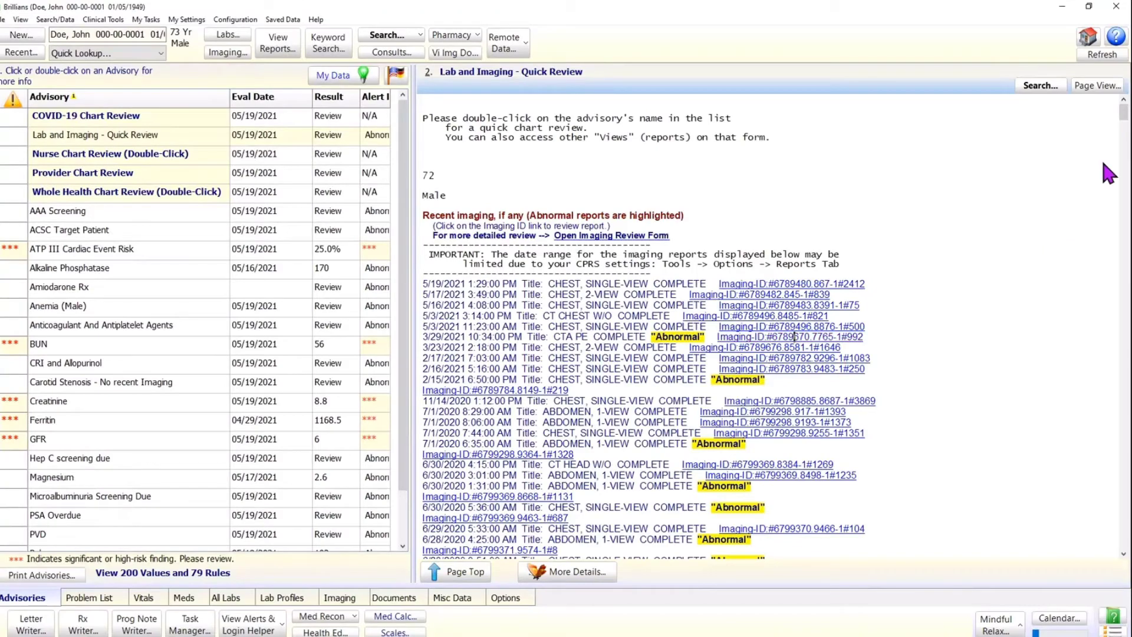
Review the abnormal labs of the past 2 years and the consults in the Lab and Imaging - Quick Review, ending back at its beginning.
scroll(761, 252, down, 15)
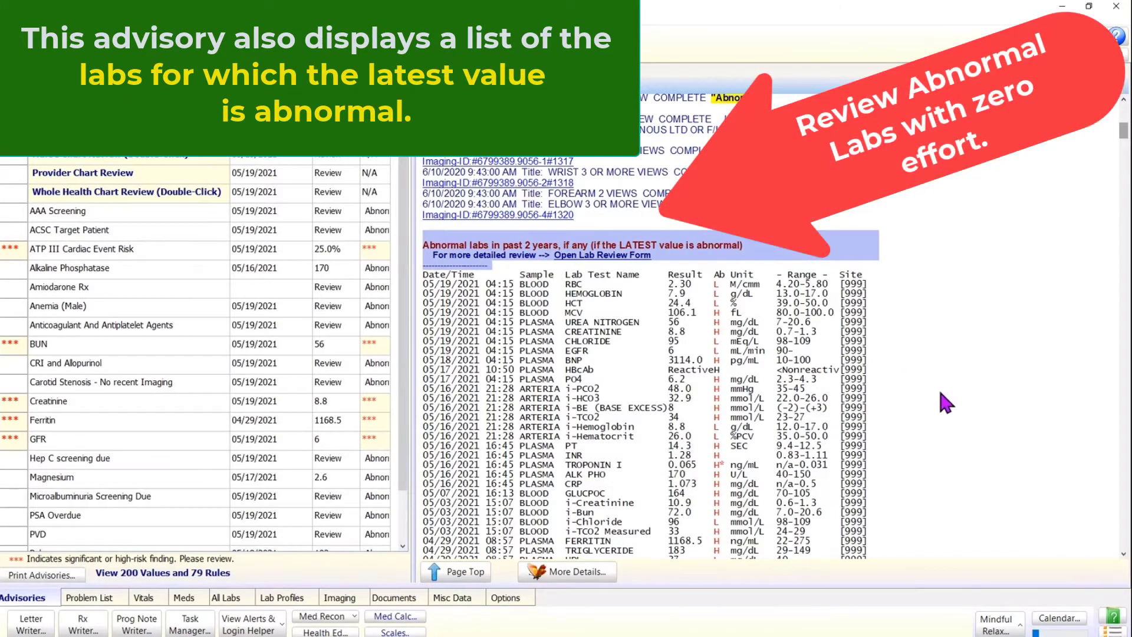
scroll(1119, 137, down, 8)
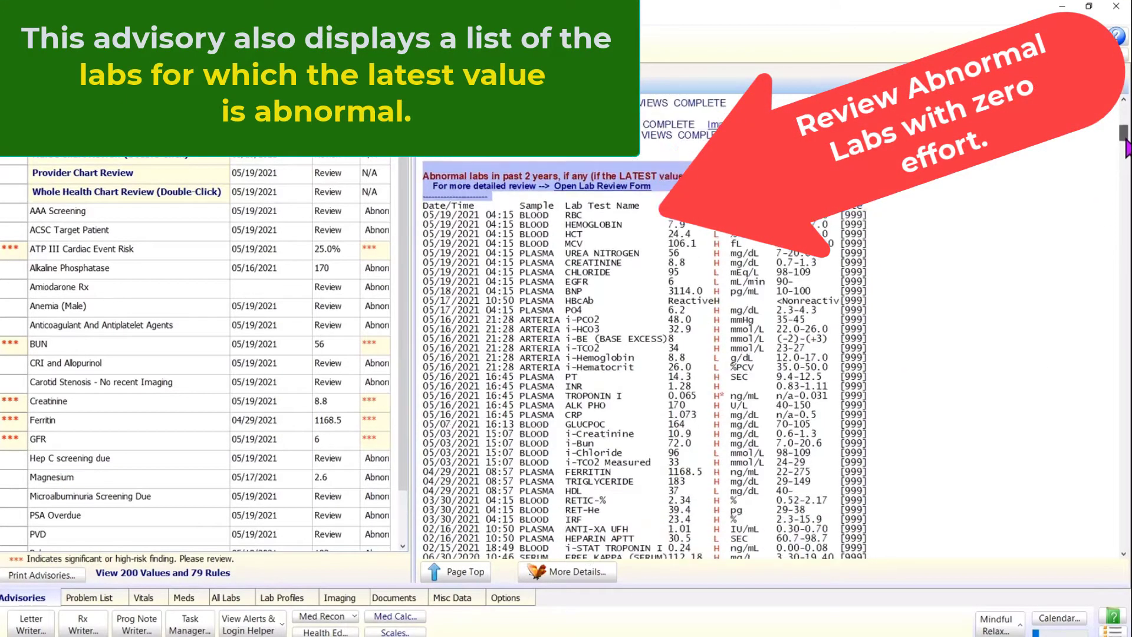
scroll(1127, 156, down, 7)
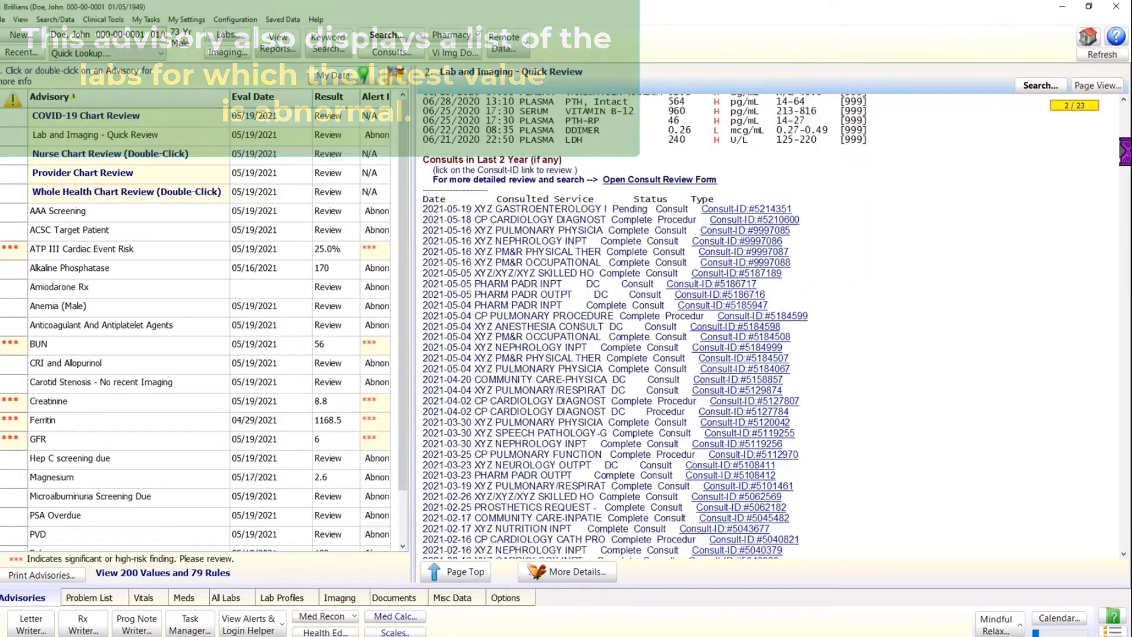
drag(1126, 150, 1125, 109)
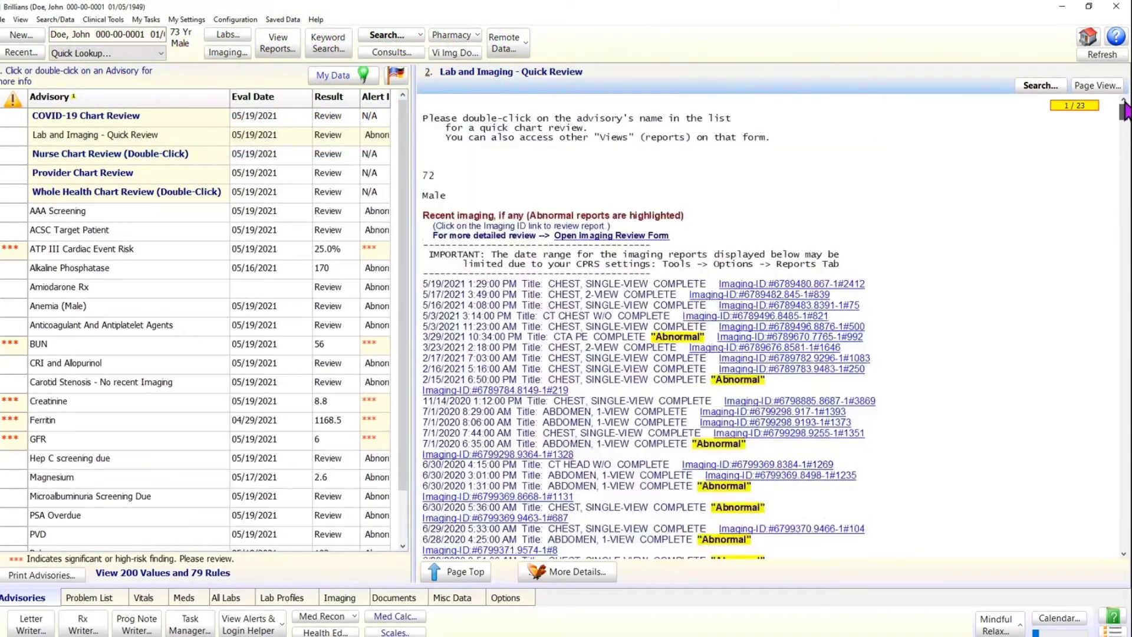
Show the Amiodarone Rx advisory and review its monitoring labs and chest imaging reports.
click(89, 289)
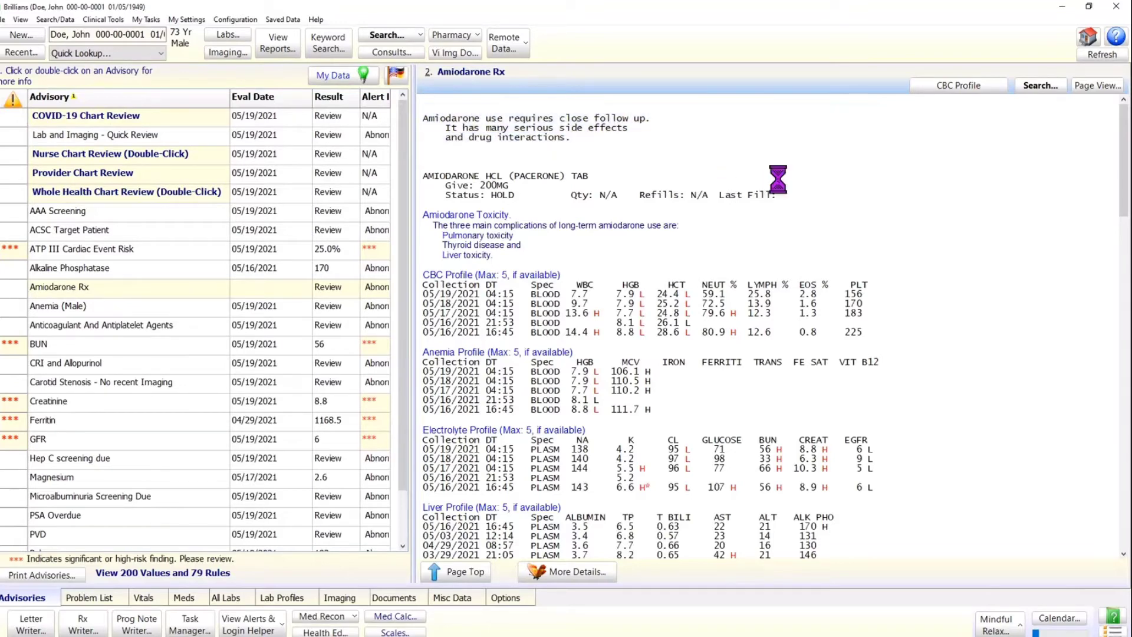
drag(1124, 157, 1126, 295)
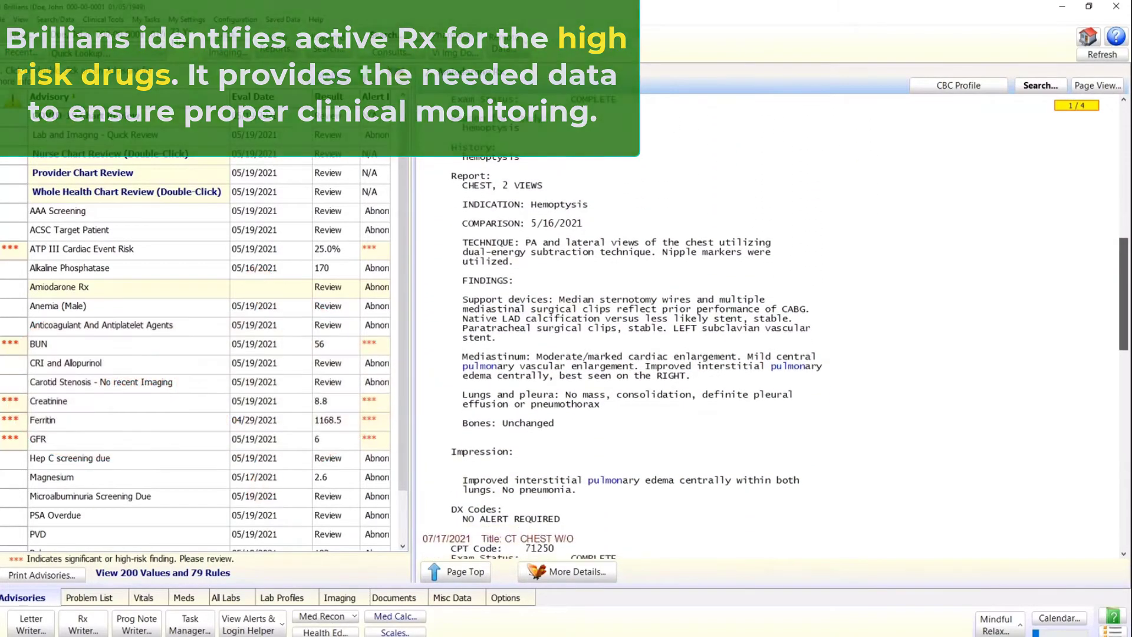
scroll(588, 112, up, 15)
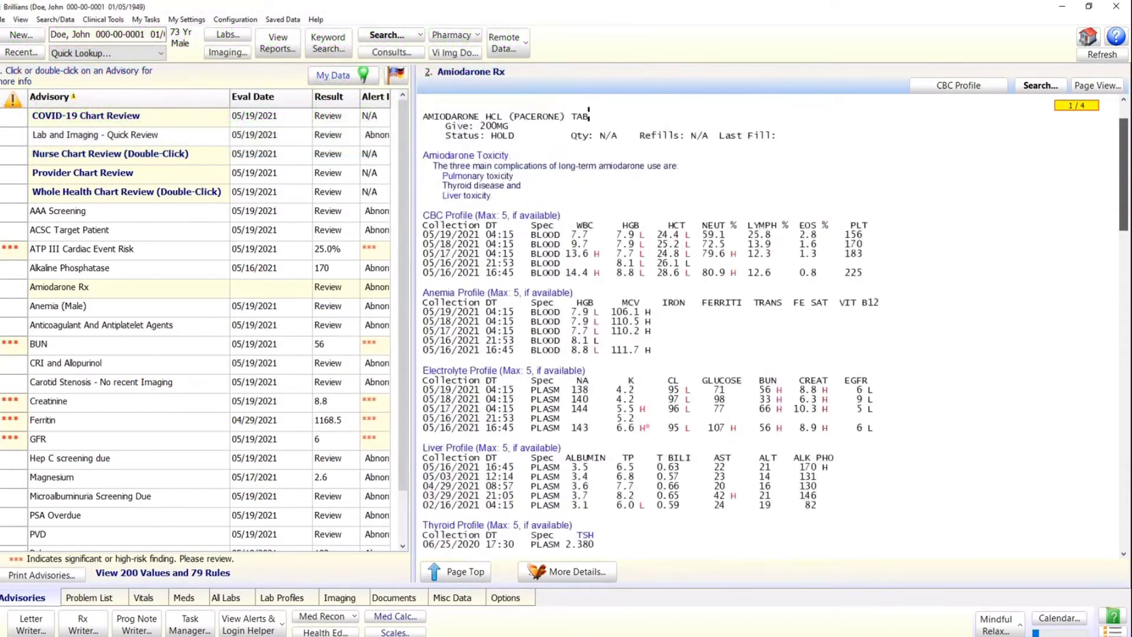
scroll(588, 112, up, 3)
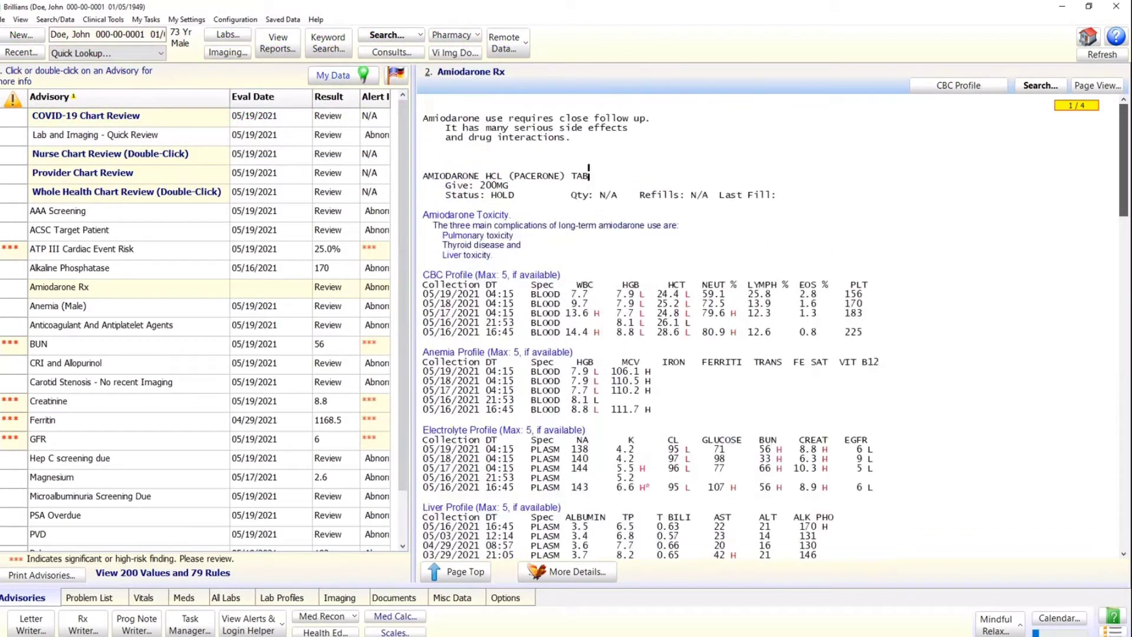
Return to the Anemia (Male) advisory and examine the hemoglobin results over time for a trend.
click(122, 306)
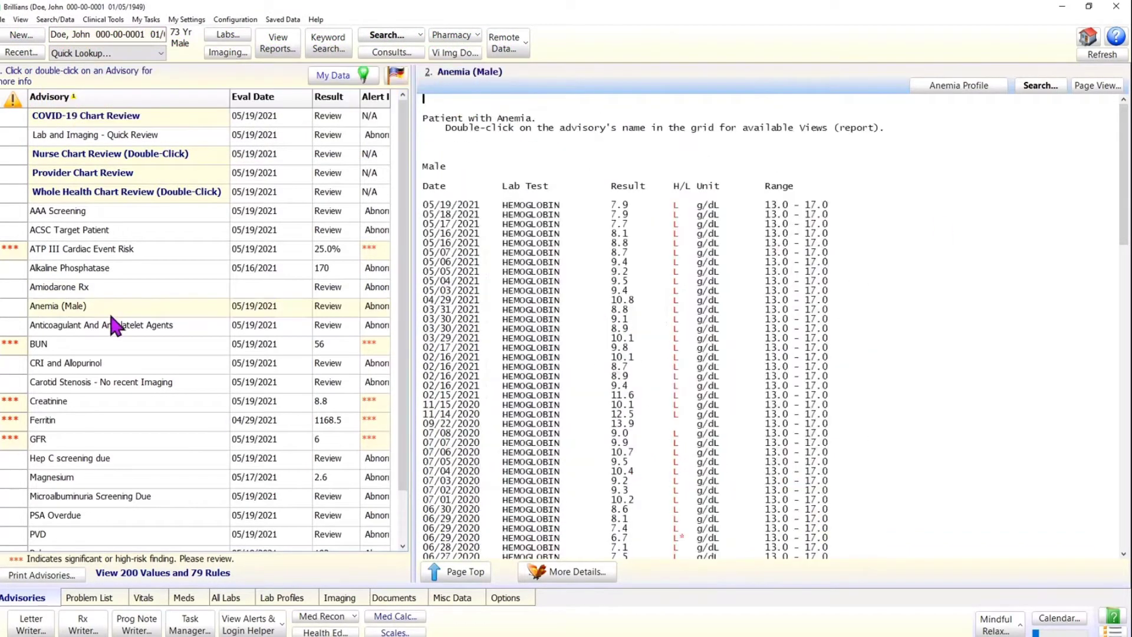
drag(859, 206, 883, 242)
click(923, 229)
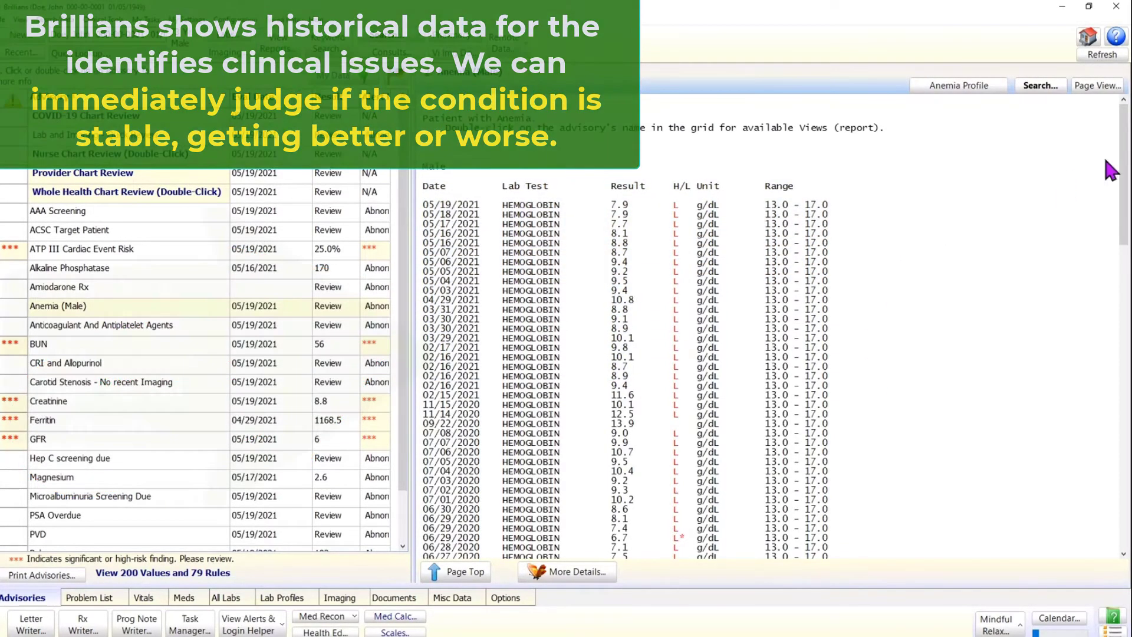
drag(1122, 168, 1071, 194)
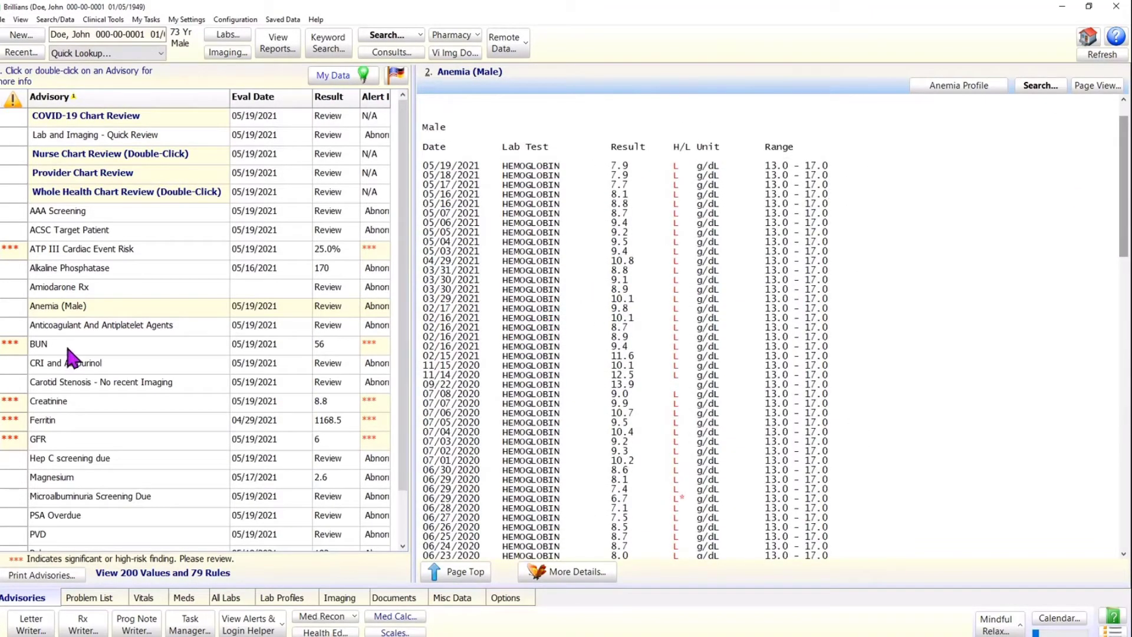
Show the Creatinine advisory and review the serum creatinine results over time along with the related electrolyte profile.
click(64, 398)
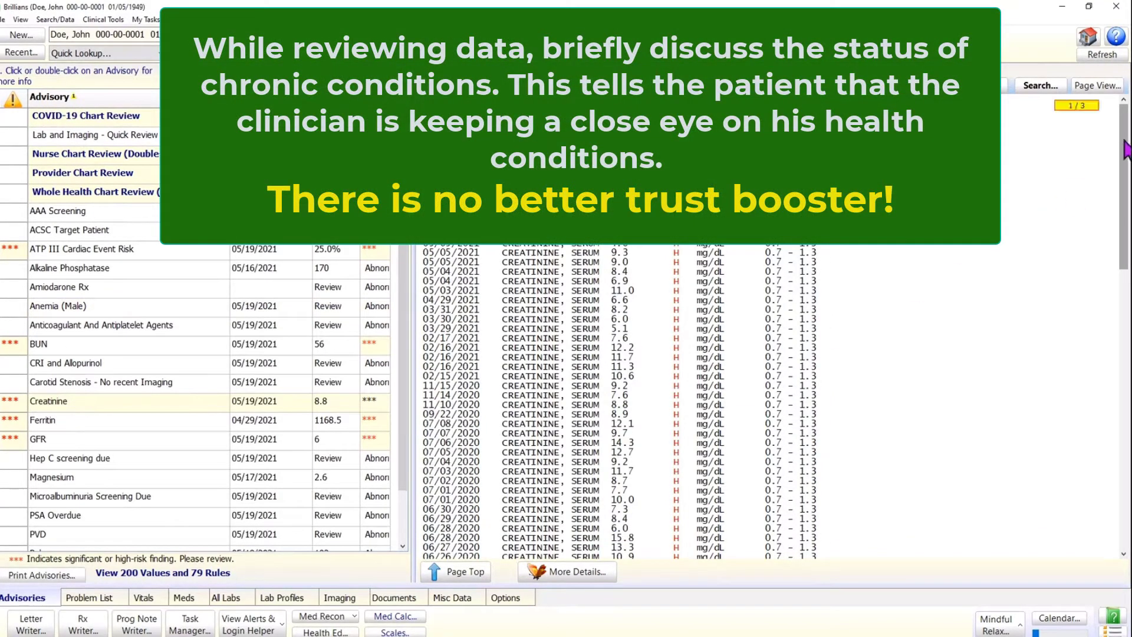
drag(1126, 151, 1126, 433)
scroll(802, 398, up, 15)
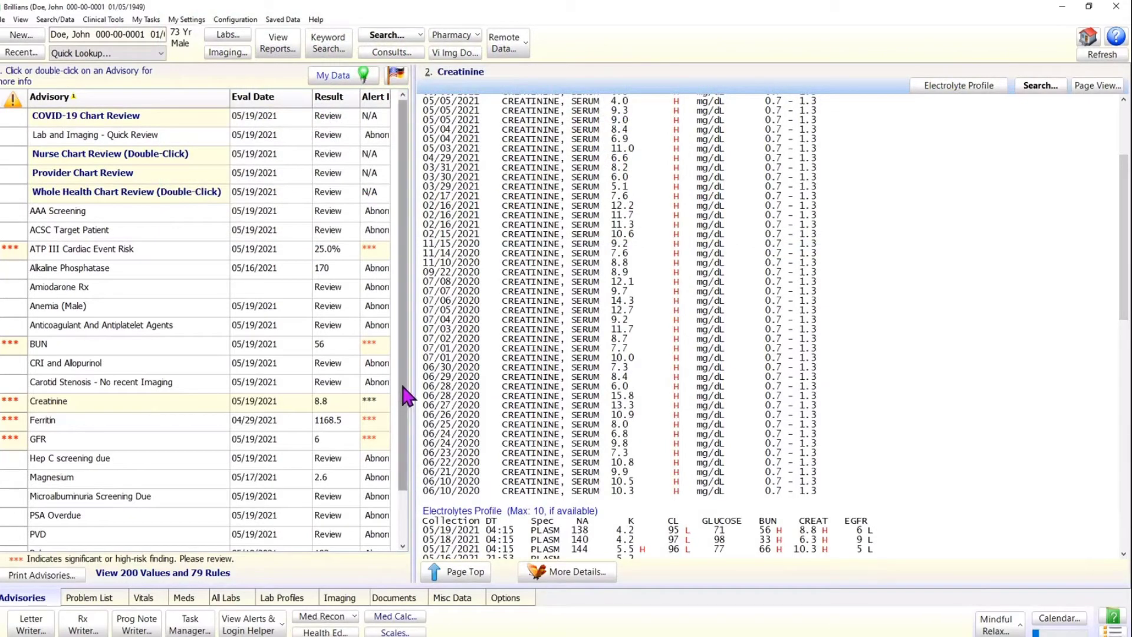
Look through the remaining advisories and open the cardiac risk calculator from the ATP III Cardiac Event Risk advisory.
drag(407, 398, 412, 466)
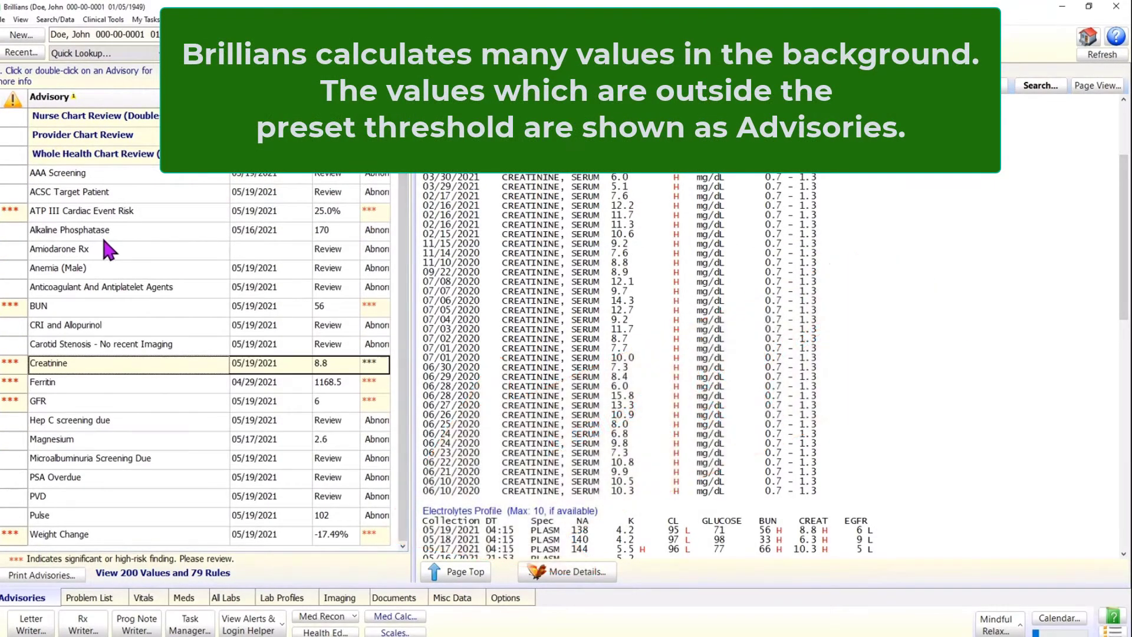
click(138, 216)
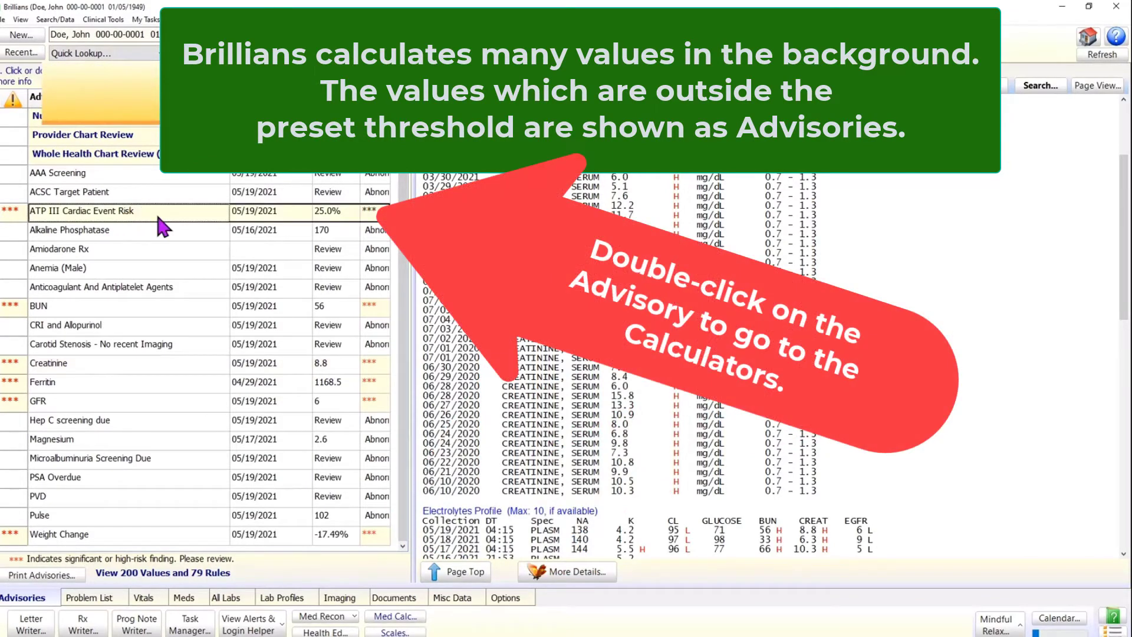
double_click(158, 212)
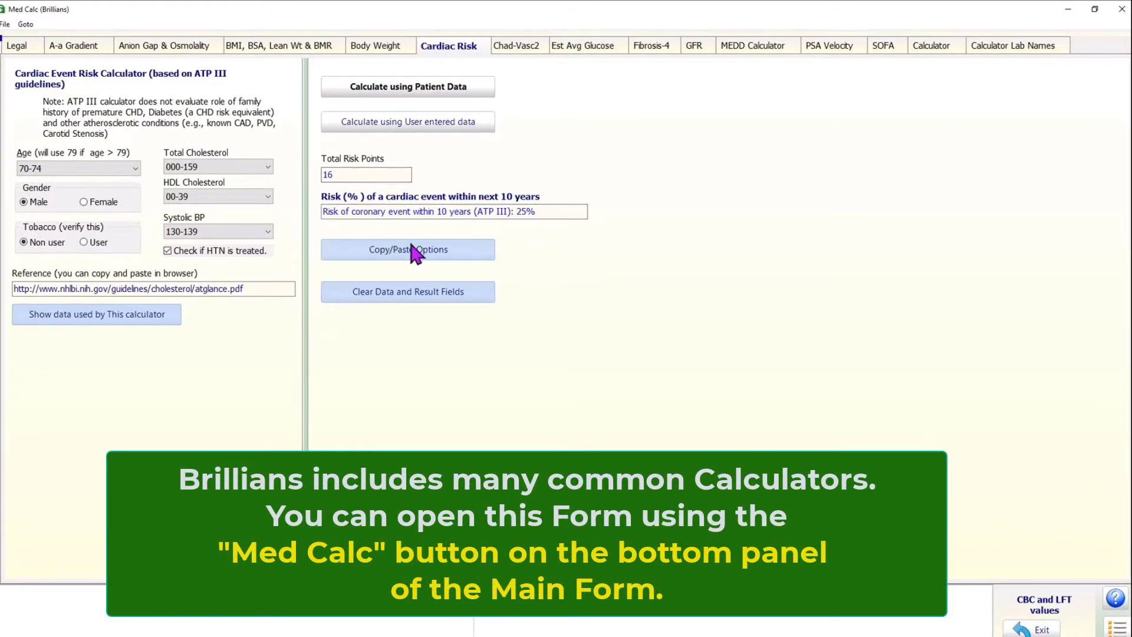
Calculate BMI, BSA, lean weight and BMR plus the Fibrosis-4 score using patient data, and exit the calculators.
click(285, 46)
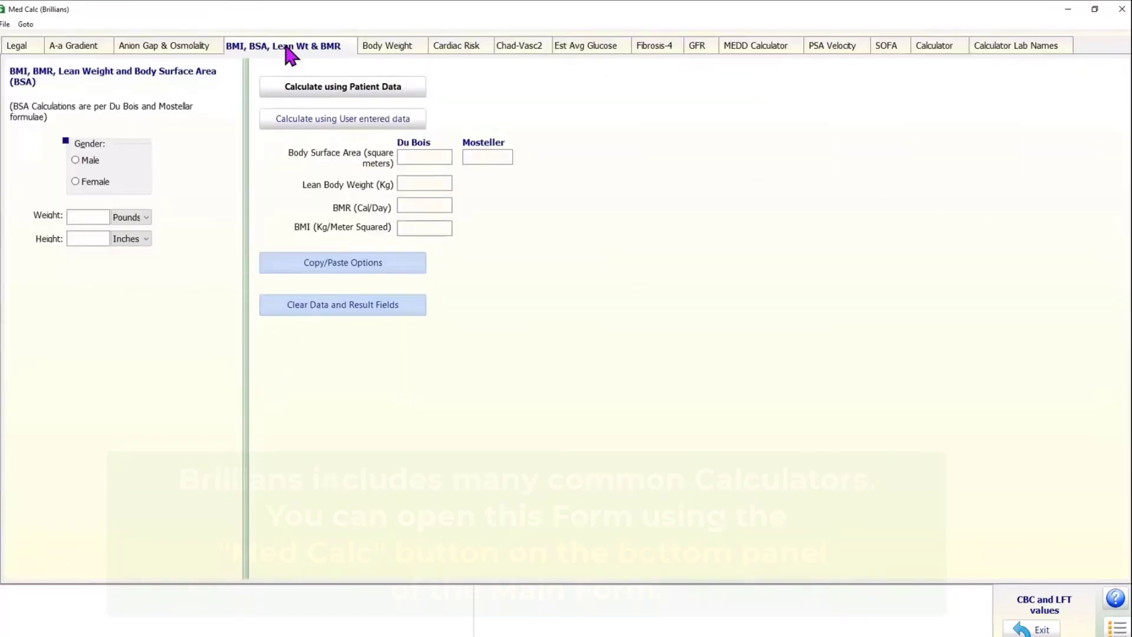
click(399, 98)
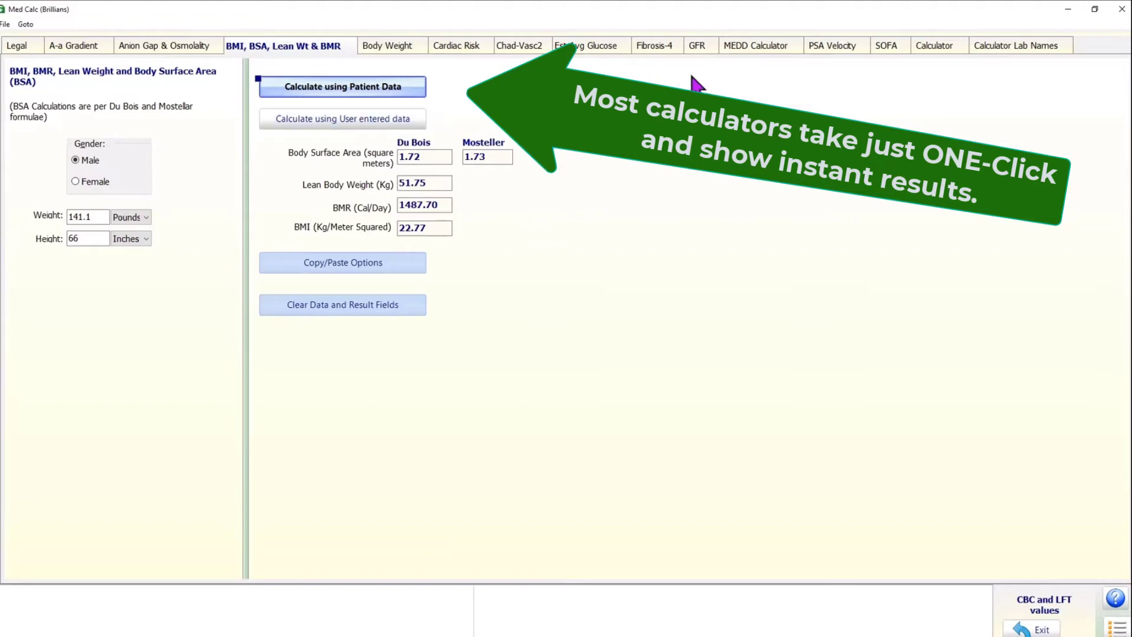
click(659, 46)
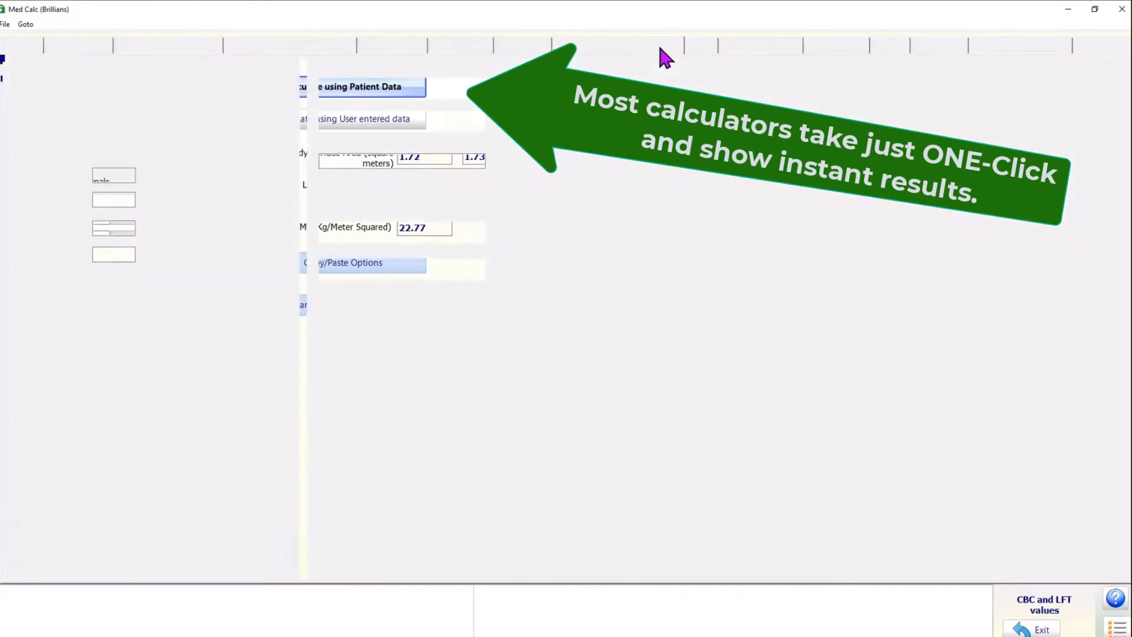
click(449, 88)
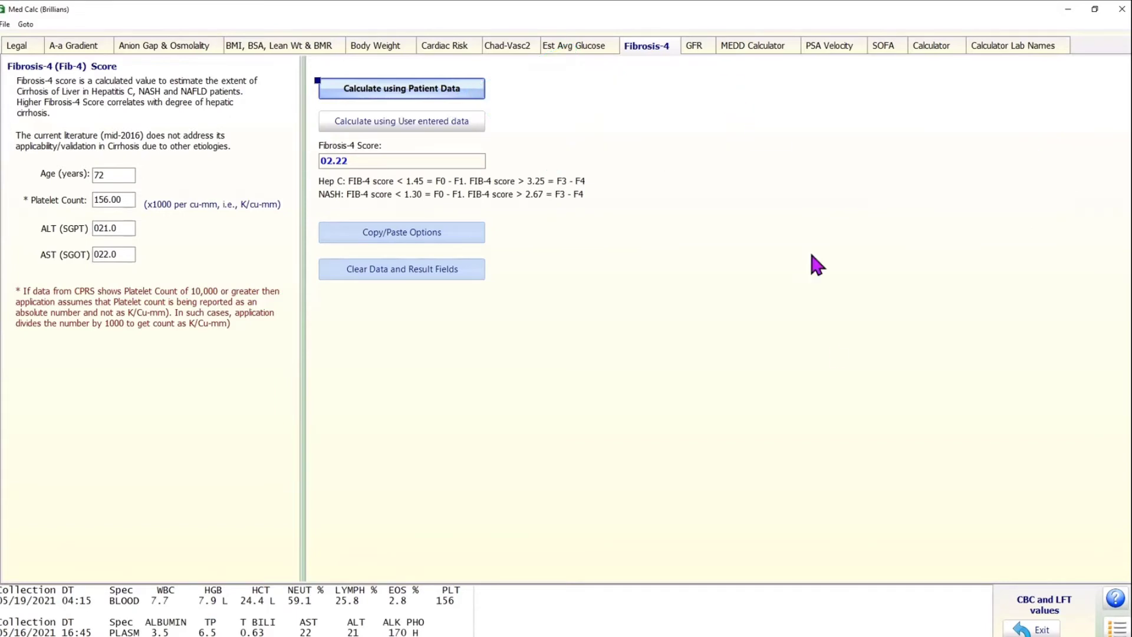
click(1026, 629)
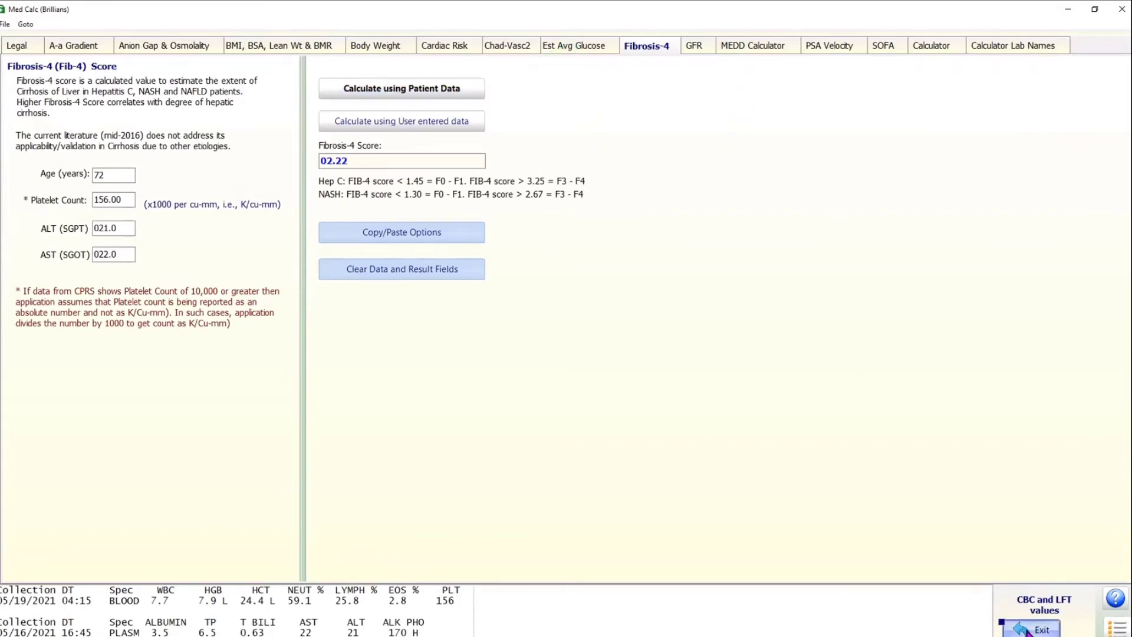